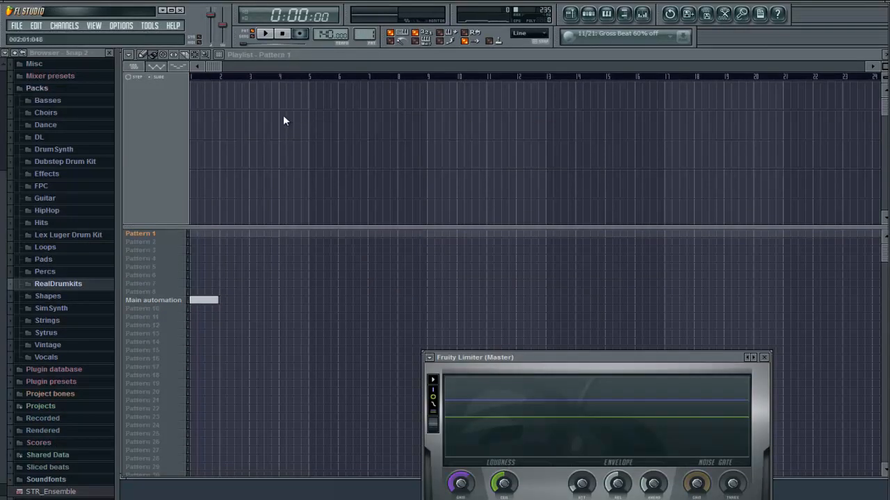
# Step: Bring the playlist to the front, open the step sequencer and place it over the first bars of the playlist
pyautogui.click(371, 54)
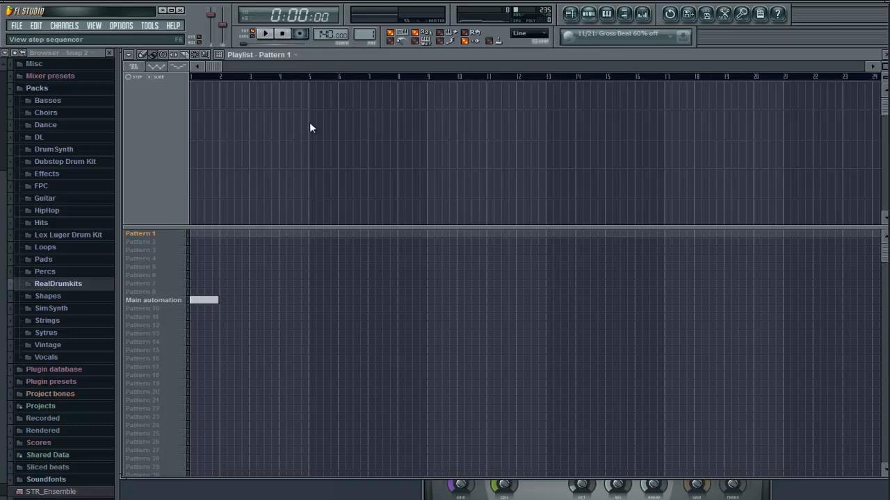
pyautogui.press('F6')
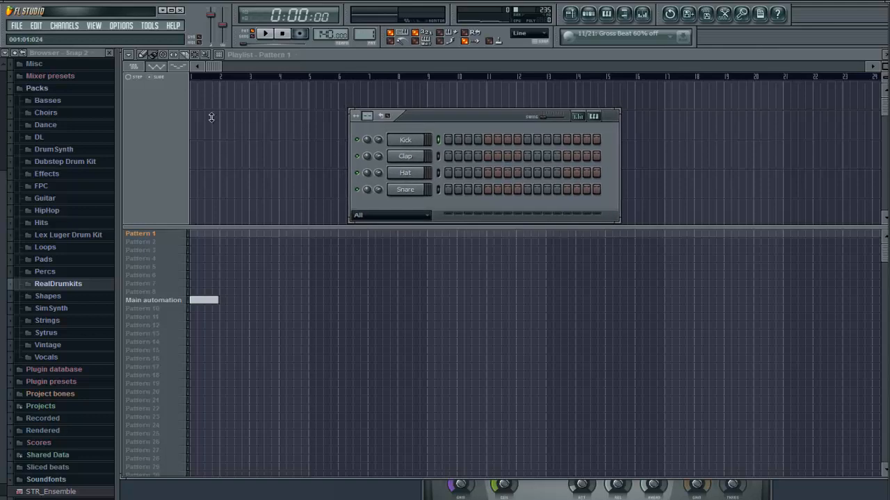
pyautogui.moveTo(516, 148); pyautogui.dragTo(360, 116)
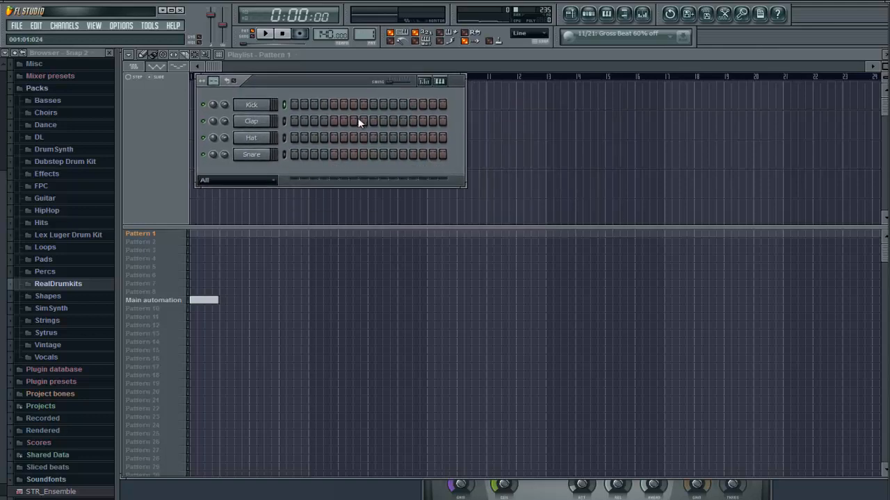
pyautogui.moveTo(292, 180); pyautogui.dragTo(295, 218)
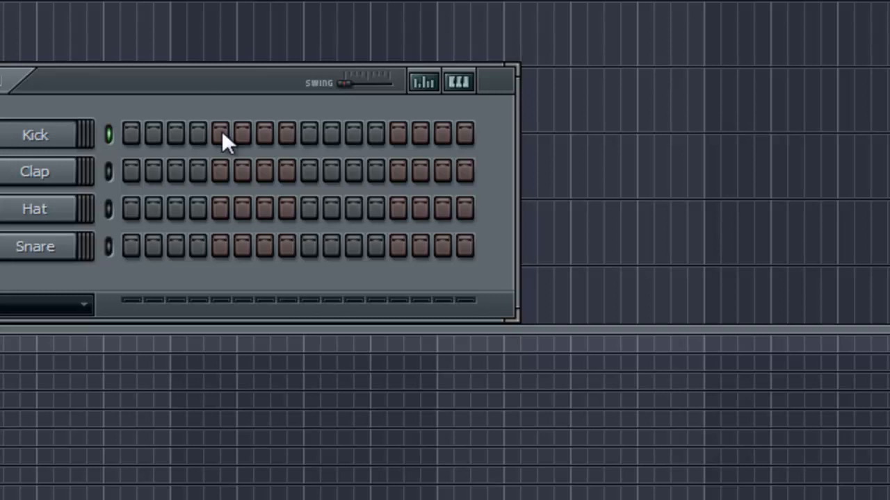
pyautogui.moveTo(226, 81)
pyautogui.mouseDown()
pyautogui.moveTo(276, 61)
pyautogui.moveTo(218, 79)
pyautogui.moveTo(172, 48)
pyautogui.moveTo(224, 87)
pyautogui.mouseUp()
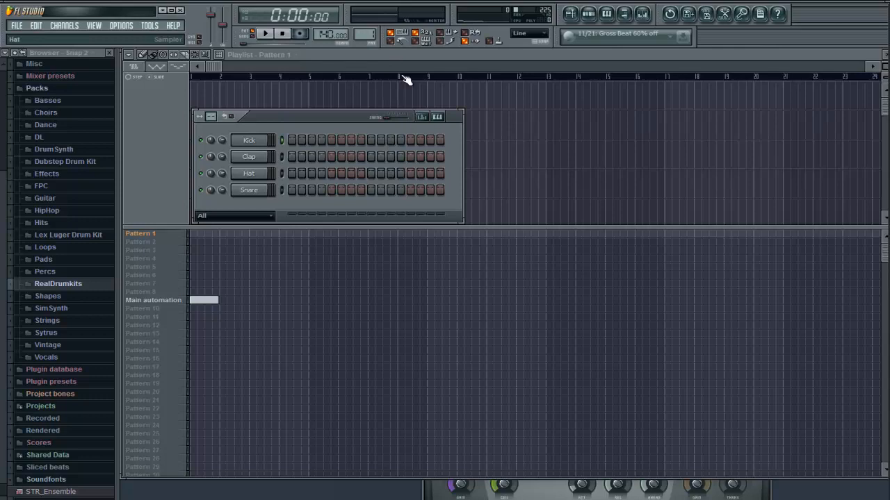
pyautogui.moveTo(292, 140); pyautogui.dragTo(381, 158)
pyautogui.moveTo(479, 135)
pyautogui.mouseDown()
pyautogui.moveTo(448, 117)
pyautogui.moveTo(517, 152)
pyautogui.mouseUp()
pyautogui.moveTo(451, 160)
pyautogui.mouseDown()
pyautogui.moveTo(473, 143)
pyautogui.moveTo(454, 161)
pyautogui.mouseUp()
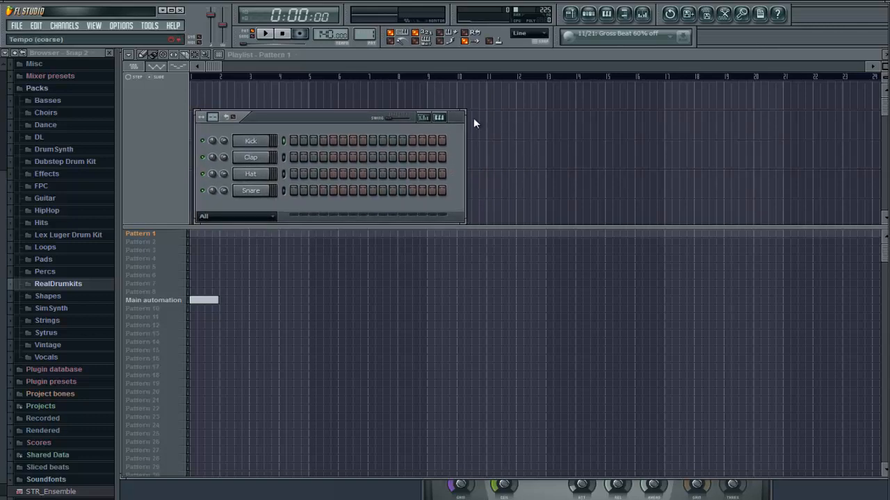
pyautogui.scroll(-5, 366, 34)
pyautogui.moveTo(368, 15); pyautogui.dragTo(367, 6)
pyautogui.moveTo(325, 34); pyautogui.dragTo(324, 32)
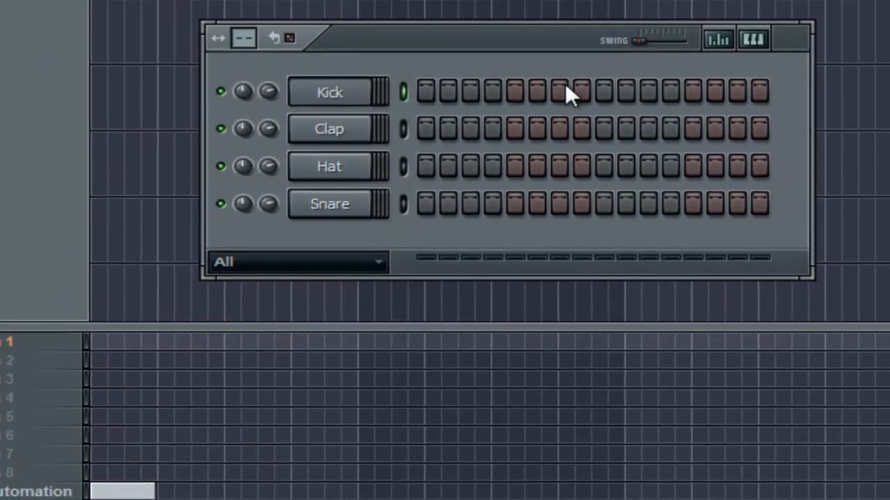
# Step: Place drum hits in pattern 1: Kick on steps 1 and 5, Clap on 9, Hat on 6 and 9, Snare on 4, 11 and 16
pyautogui.click(426, 91)
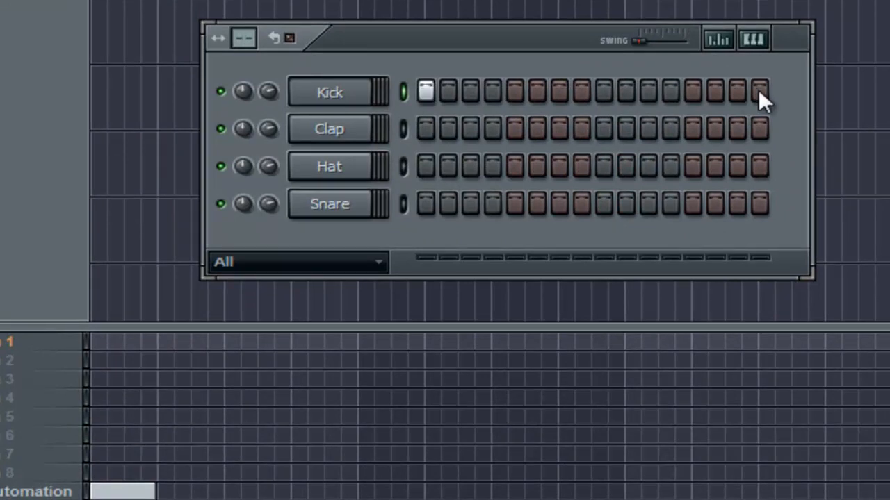
pyautogui.click(537, 166)
pyautogui.click(515, 91)
pyautogui.click(604, 129)
pyautogui.click(604, 166)
pyautogui.click(649, 204)
pyautogui.click(759, 204)
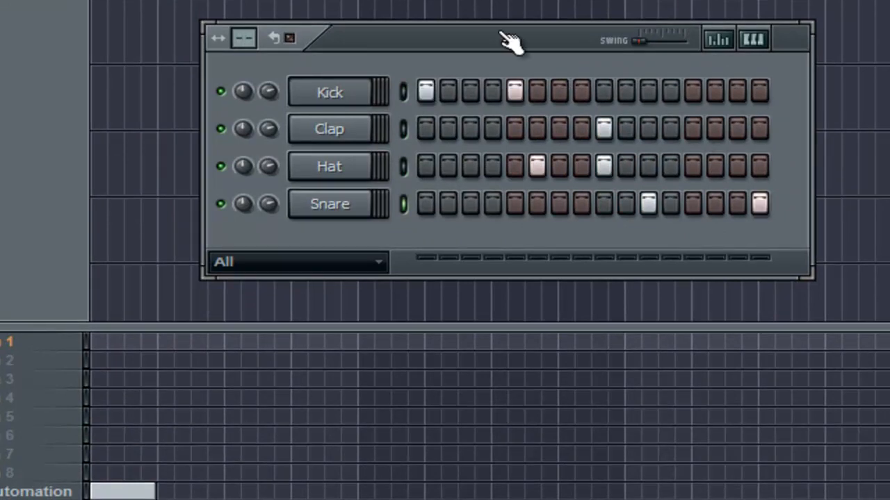
pyautogui.click(493, 203)
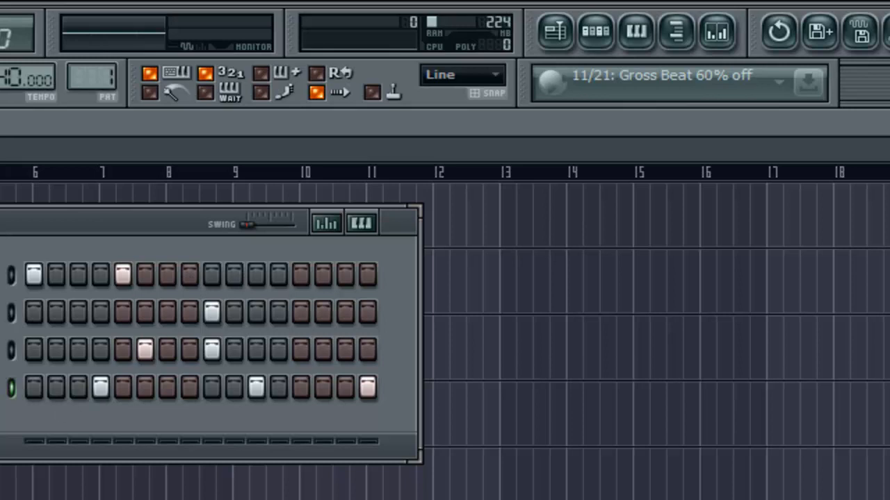
# Step: Select pattern 2 and step back through the undo history of the recent drum step edits
pyautogui.moveTo(91, 77); pyautogui.dragTo(91, 63)
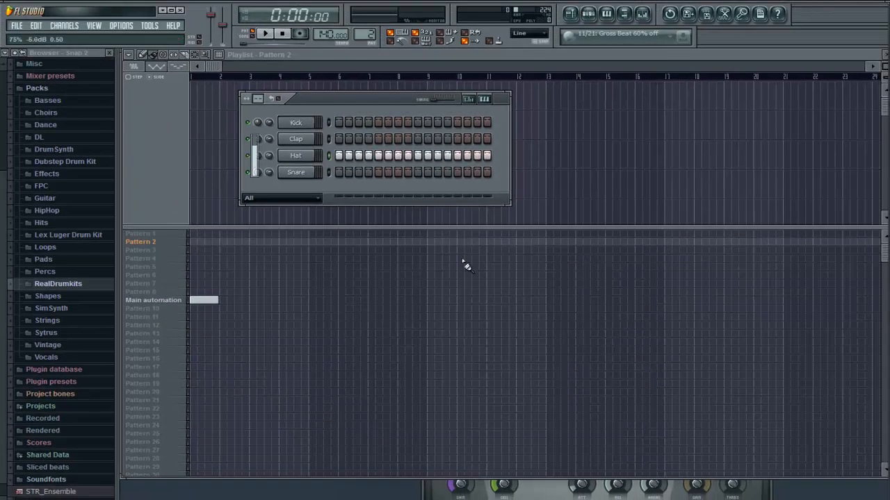
pyautogui.hotkey('ctrl', 'alt', 'z')
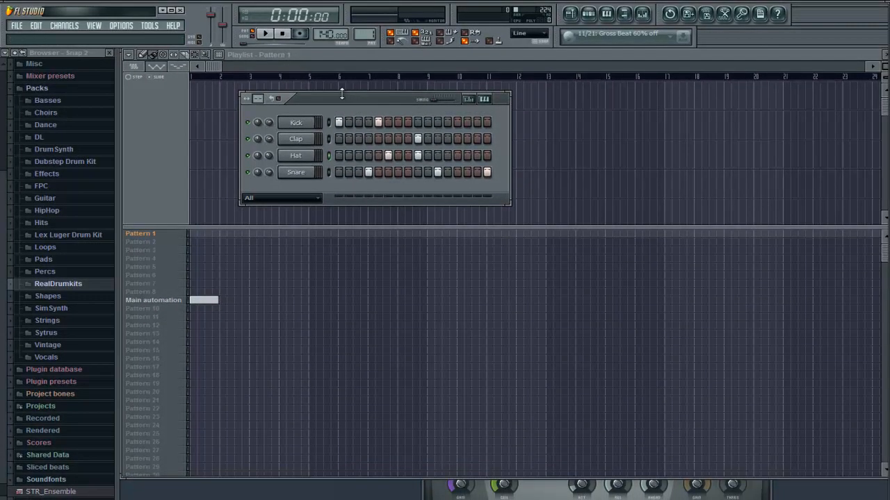
pyautogui.hotkey('ctrl', 'alt', 'z')
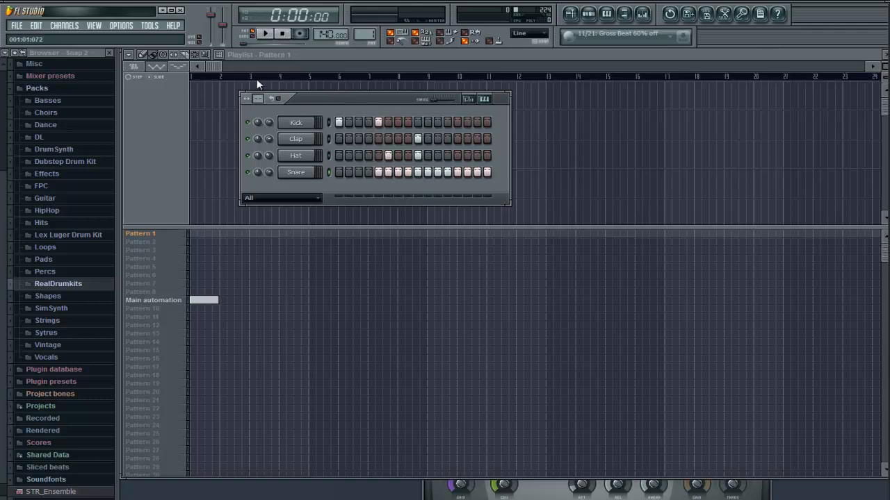
pyautogui.hotkey('ctrl', 'alt', 'z')
pyautogui.hotkey('ctrl', 'alt', 'z')
pyautogui.hotkey('ctrl', 'alt', 'z')
pyautogui.hotkey('ctrl', 'alt', 'z')
pyautogui.hotkey('ctrl', 'alt', 'z')
pyautogui.hotkey('ctrl', 'z')
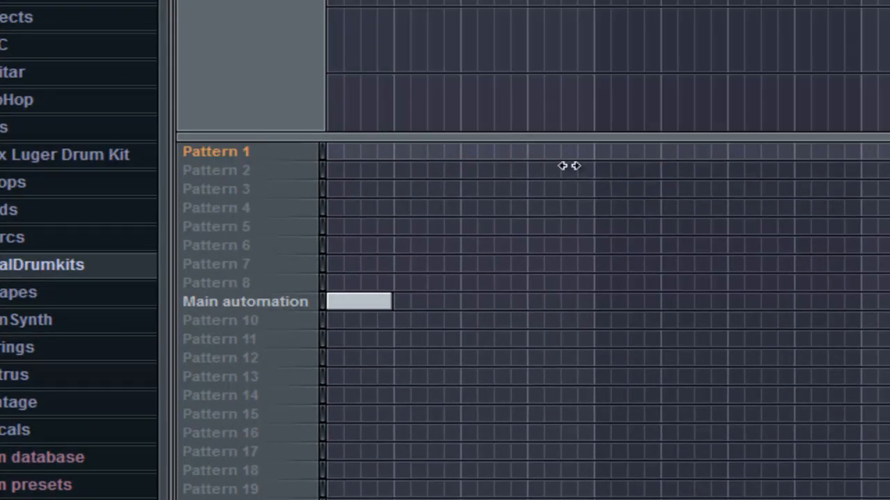
# Step: Listen to patterns 1 and 2 with the step sequencer shown, stop playback and return to the playlist
pyautogui.rightClick(552, 200)
pyautogui.press('F6')
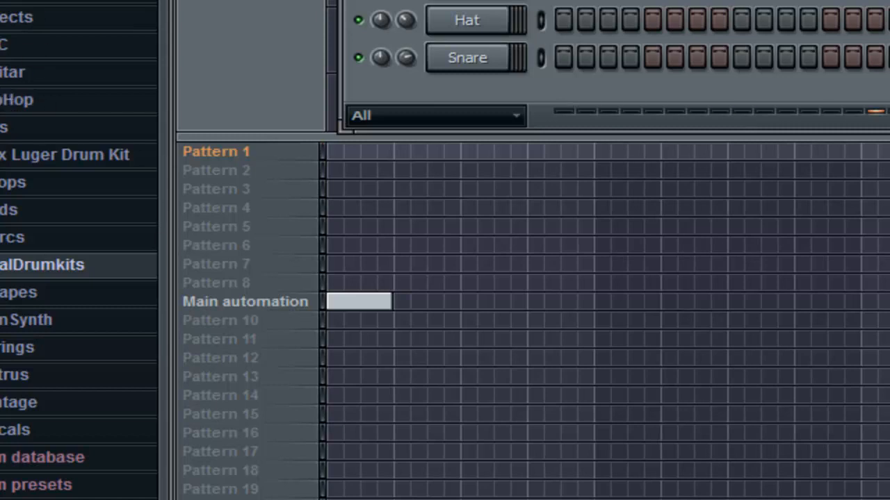
pyautogui.press('KP_Add')
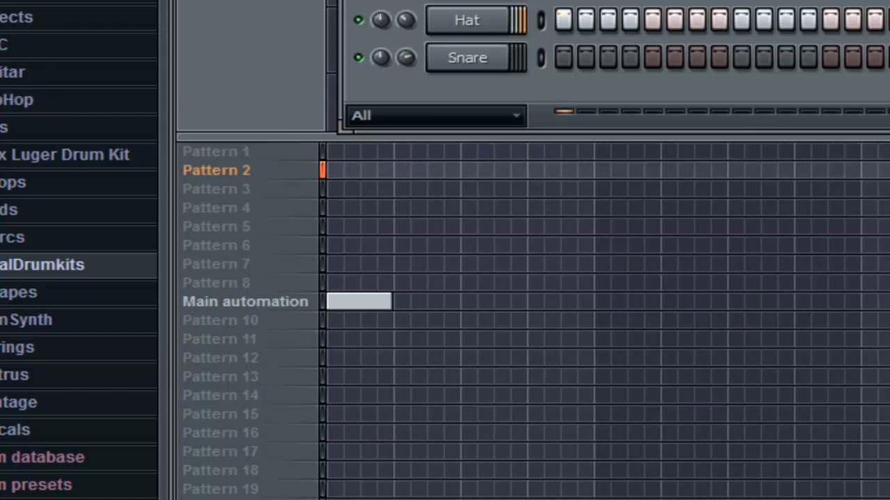
pyautogui.press('space')
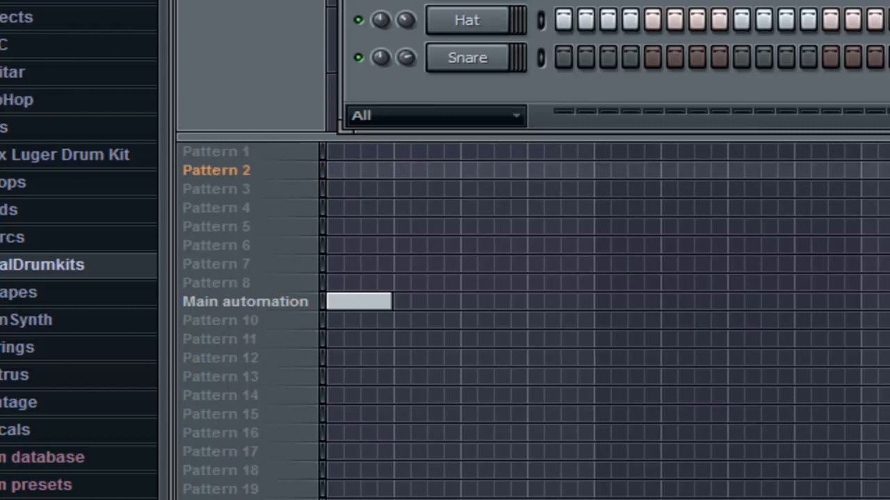
pyautogui.press('F6')
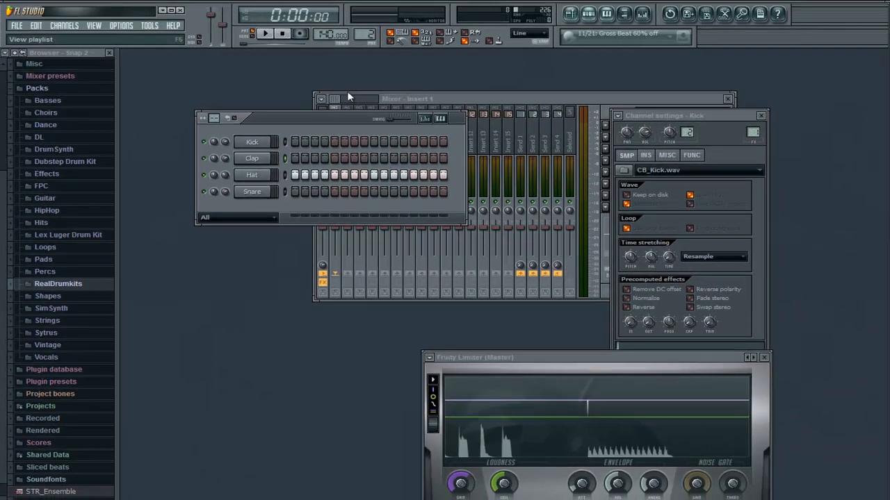
pyautogui.press('F5')
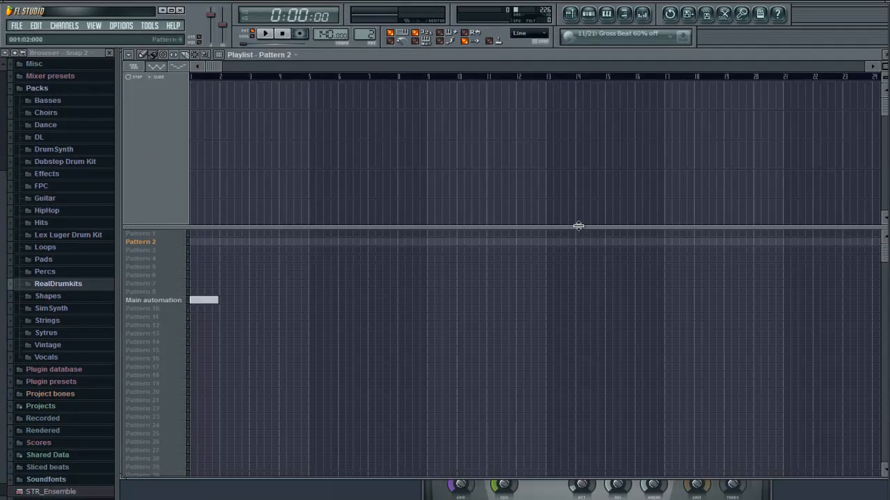
# Step: Arrange pattern 1 on bars 1 to 4 and pattern 2 on bars 2 to 4 of the playlist
pyautogui.click(203, 233)
pyautogui.hotkey('ctrl', 'b')
pyautogui.hotkey('ctrl', 'b')
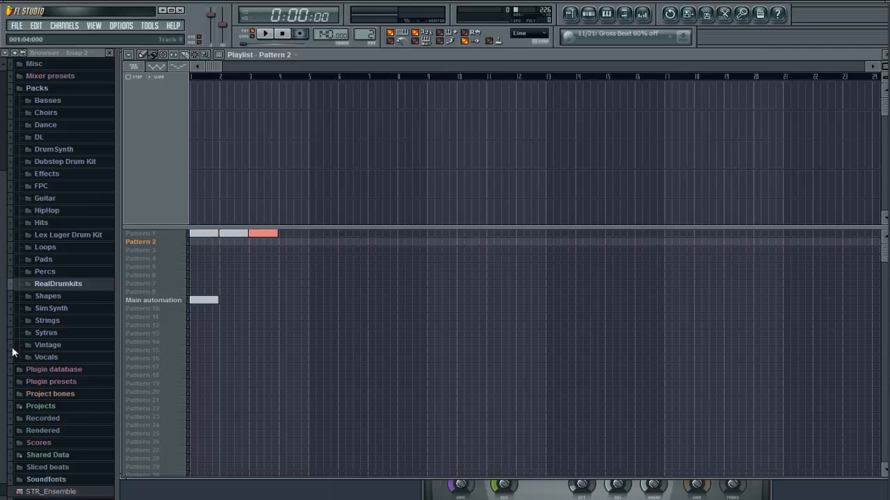
pyautogui.click(253, 241)
pyautogui.click(223, 242)
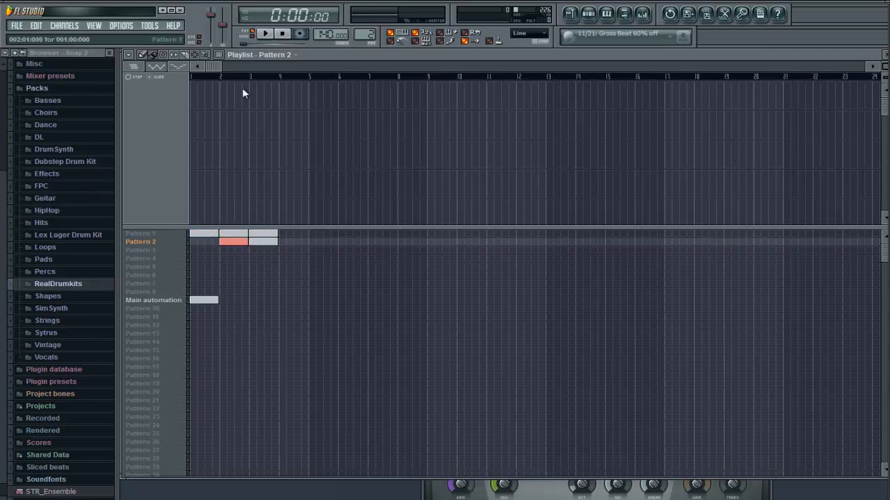
pyautogui.click(281, 233)
pyautogui.click(280, 242)
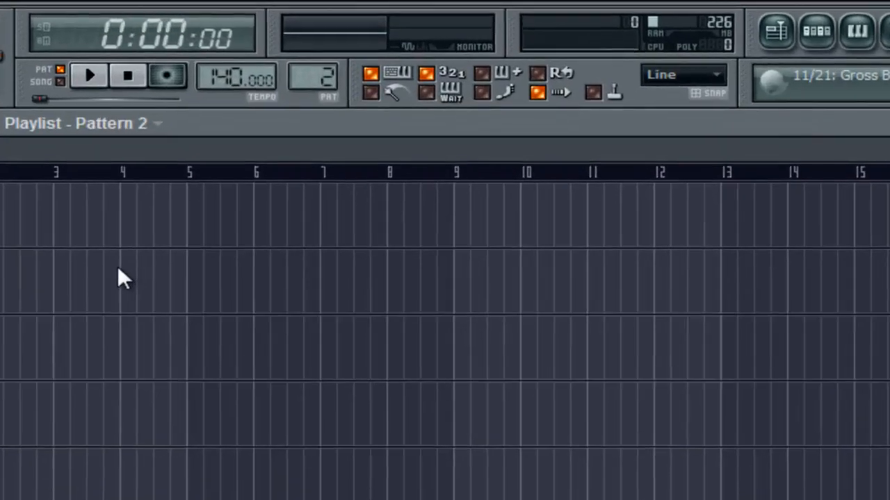
# Step: Show the step sequencer and switch between patterns 1 and 2 to compare their drum steps
pyautogui.press('-')
pyautogui.press('F6')
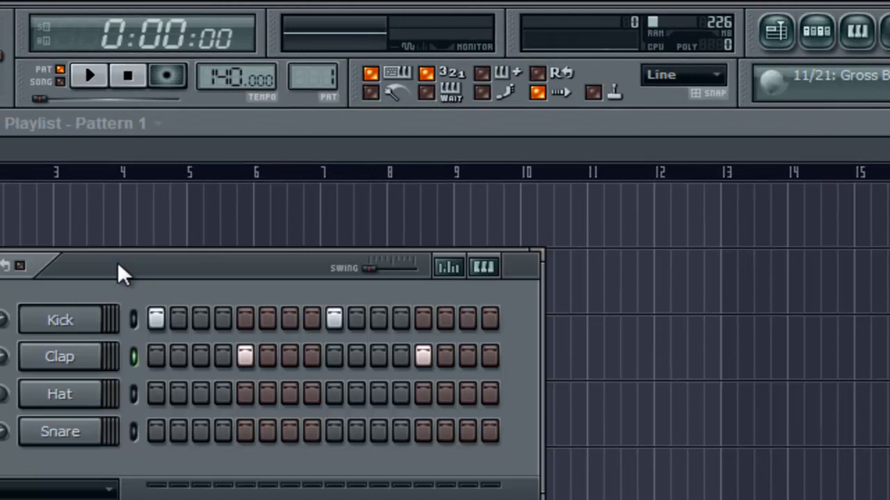
pyautogui.press('+')
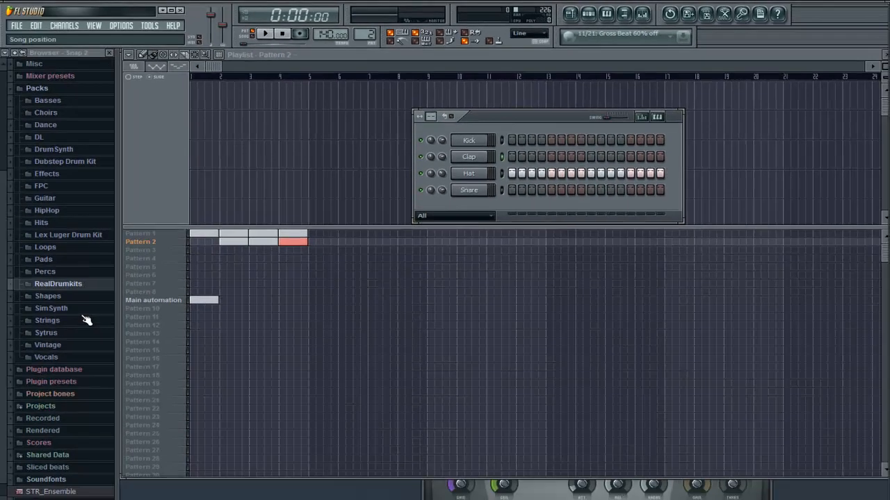
# Step: Play back patterns 2 and 1, dismiss the recording prompt, and play the full playlist arrangement before stopping
pyautogui.press('space')
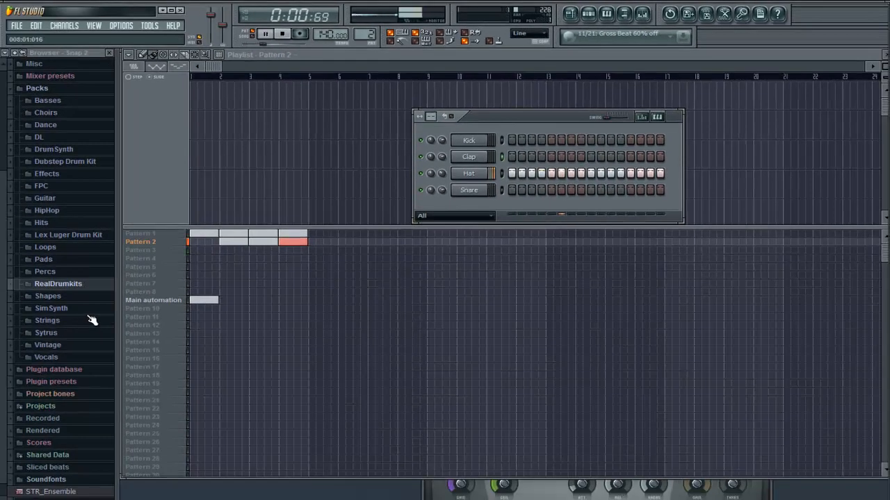
pyautogui.press('1')
pyautogui.press('r')
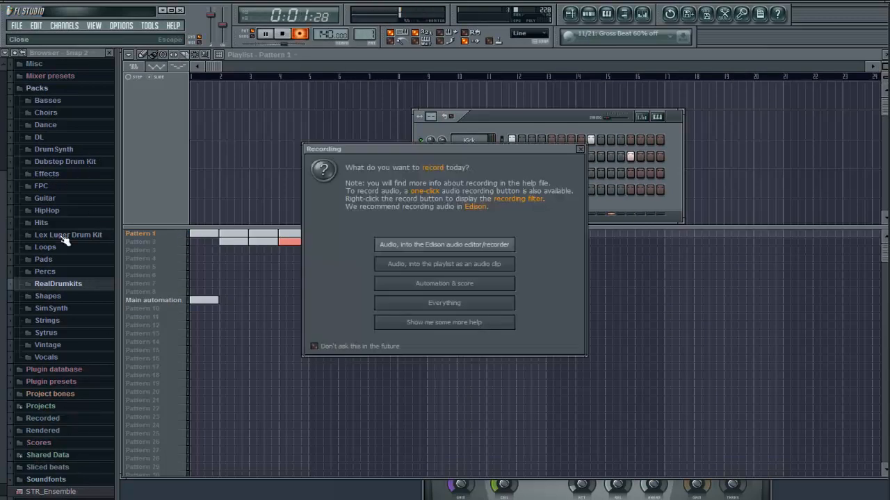
pyautogui.press('Escape')
pyautogui.press('space')
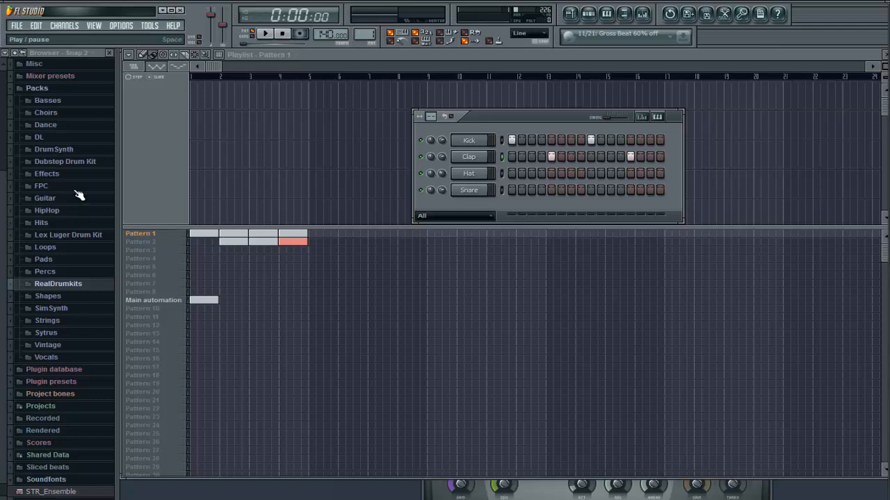
pyautogui.press('space')
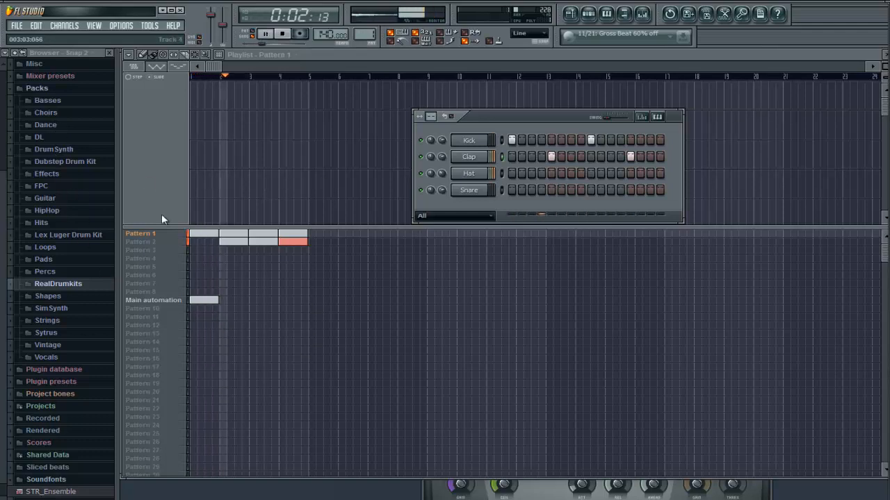
pyautogui.press('space')
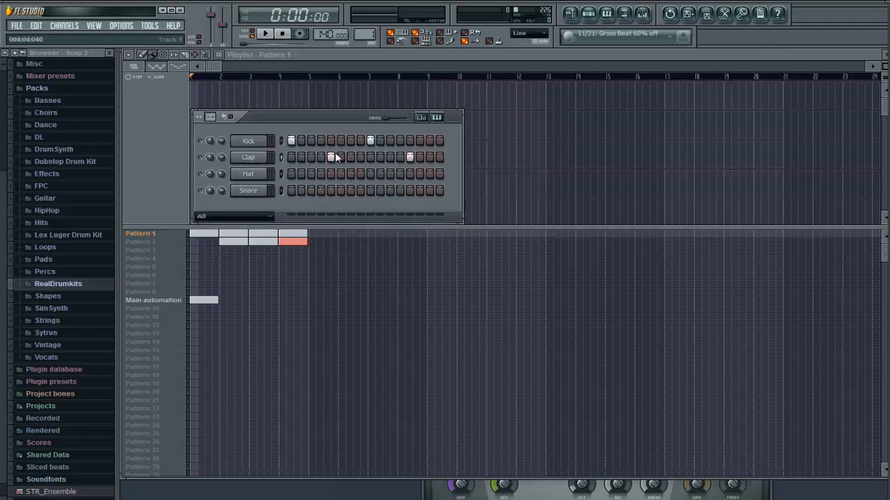
# Step: Collapse and reopen the Packs folder in the browser and expand its RealDrumkits subfolder
pyautogui.moveTo(4, 320); pyautogui.dragTo(4, 219)
pyautogui.click(36, 188)
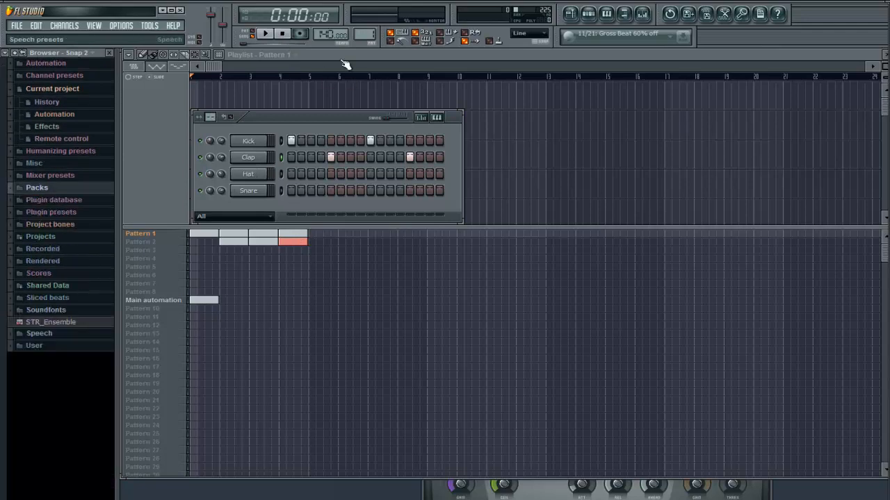
pyautogui.press('Right')
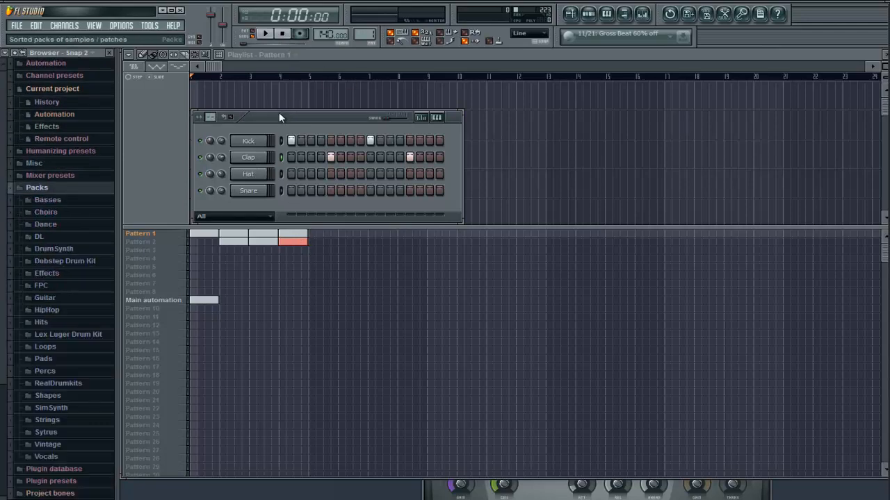
pyautogui.press('Down')
pyautogui.press('Down')
pyautogui.press('Down')
pyautogui.press('Down')
pyautogui.press('Down')
pyautogui.press('Down')
pyautogui.press('Down')
pyautogui.press('Down')
pyautogui.press('Down')
pyautogui.press('Down')
pyautogui.press('Down')
pyautogui.press('Down')
pyautogui.press('Down')
pyautogui.press('Down')
pyautogui.press('Down')
pyautogui.press('Down')
pyautogui.press('Down')
pyautogui.press('Up')
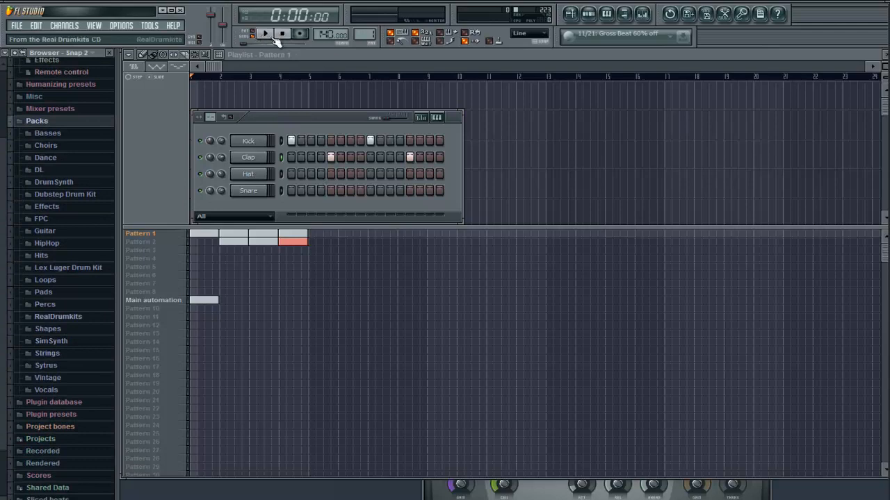
pyautogui.press('Right')
# Step: Browse the RealDrumkits samples and replace the Clap channel's sound with RD_Snare_9
pyautogui.press('Down')
pyautogui.press('Down')
pyautogui.press('Down')
pyautogui.press('Down')
pyautogui.press('Down')
pyautogui.press('Down')
pyautogui.press('Down')
pyautogui.press('Down')
pyautogui.press('Down')
pyautogui.press('Down')
pyautogui.press('Down')
pyautogui.press('Down')
pyautogui.press('Down')
pyautogui.press('Down')
pyautogui.press('Down')
pyautogui.press('Down')
pyautogui.press('Down')
pyautogui.press('Down')
pyautogui.press('Down')
pyautogui.press('Down')
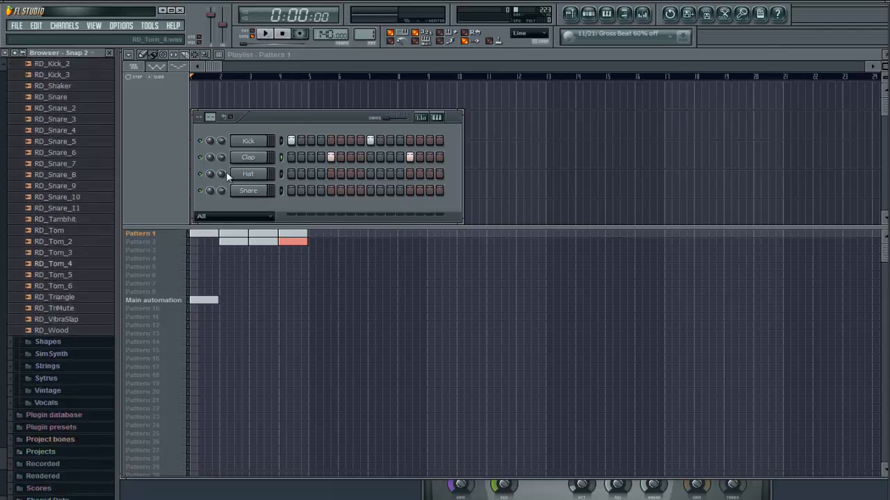
pyautogui.press('Up')
pyautogui.press('Up')
pyautogui.press('Up')
pyautogui.press('Up')
pyautogui.press('Up')
pyautogui.press('Up')
pyautogui.press('Up')
pyautogui.press('Up')
pyautogui.press('Up')
pyautogui.press('Up')
pyautogui.press('Up')
pyautogui.press('Up')
pyautogui.press('Up')
pyautogui.press('Up')
pyautogui.press('Up')
pyautogui.press('Up')
pyautogui.press('Down')
pyautogui.press('Down')
pyautogui.press('Down')
pyautogui.press('Down')
pyautogui.press('Down')
pyautogui.press('Down')
pyautogui.press('Down')
pyautogui.press('Down')
pyautogui.press('Down')
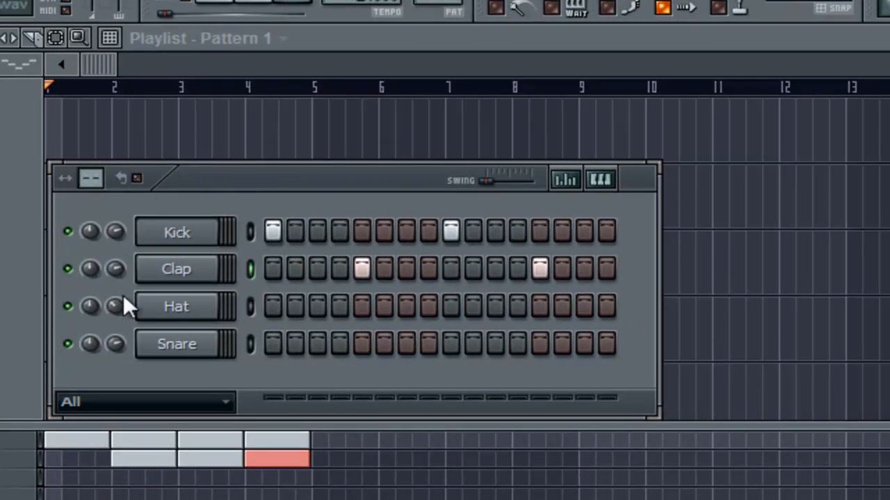
pyautogui.moveTo(3, 450); pyautogui.dragTo(173, 269)
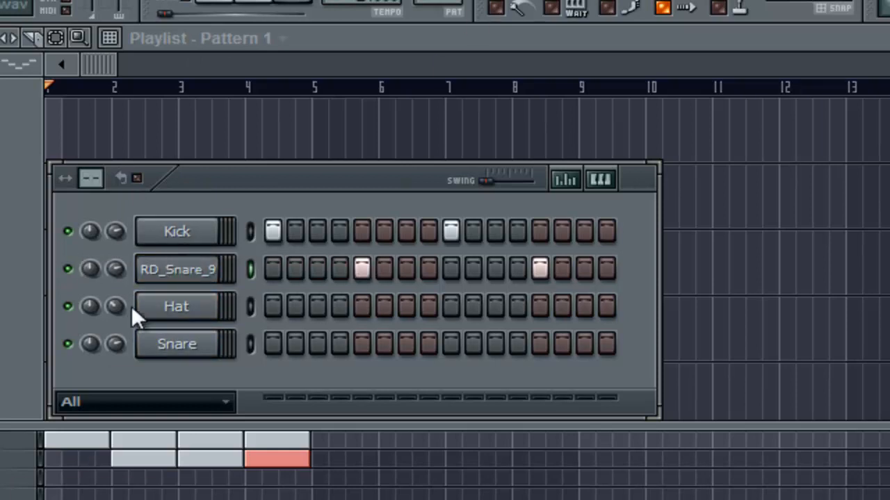
# Step: Replace the Hat channel's sample with RD_Hat_8 and the Kick channel's sample with RD_Kick_2
pyautogui.moveTo(3, 299); pyautogui.dragTo(127, 298)
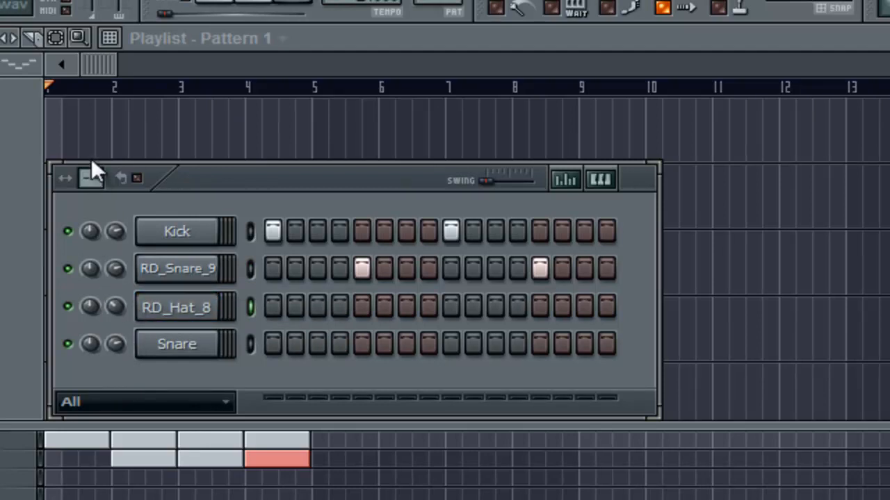
pyautogui.moveTo(103, 312); pyautogui.dragTo(174, 232)
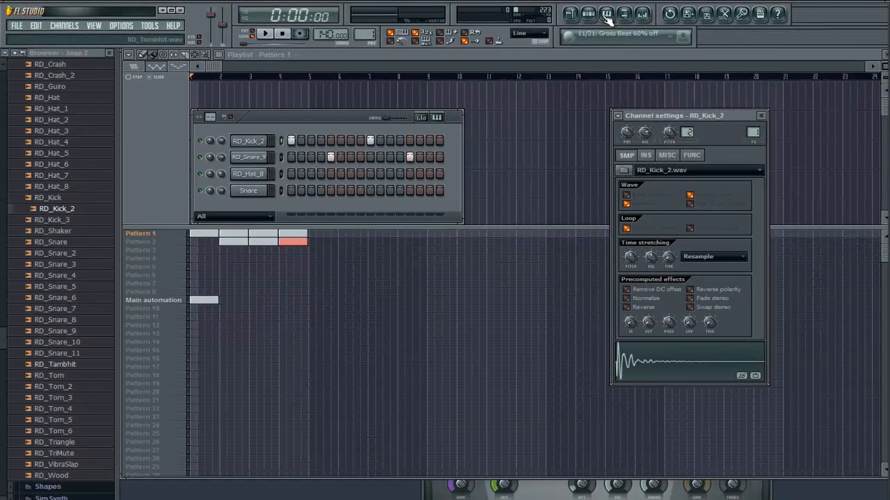
# Step: Add the RD_Tambhit sample as a new channel below Snare, and audition other RealDrumkits samples such as RD_Snare_11 and RD_Wood
pyautogui.click(75, 375)
pyautogui.click(80, 353)
pyautogui.press('Down')
pyautogui.moveTo(60, 364); pyautogui.dragTo(256, 205)
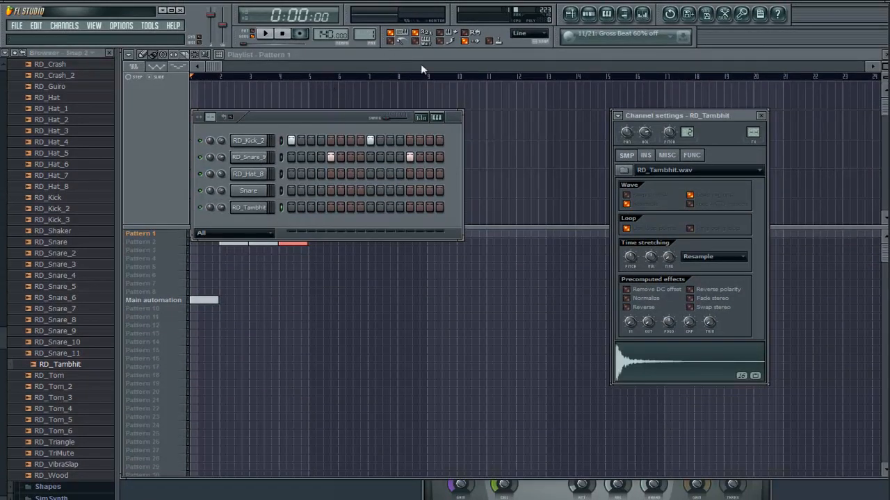
pyautogui.press('Up')
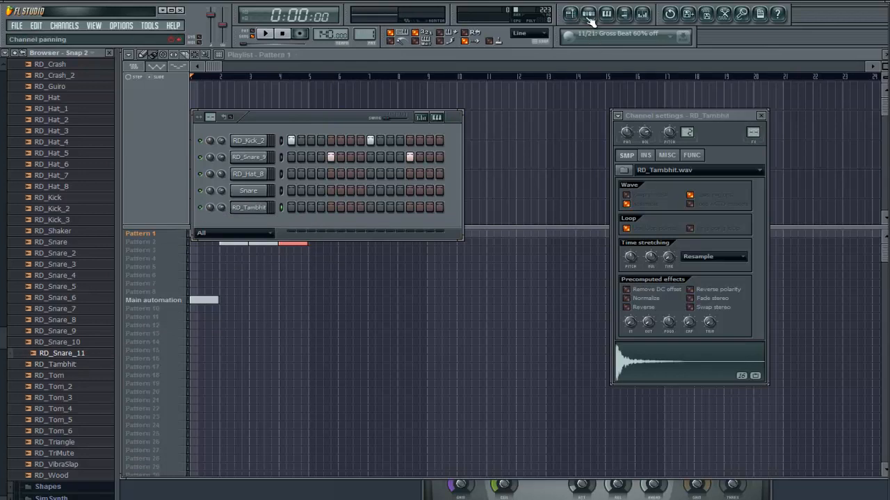
pyautogui.click(53, 476)
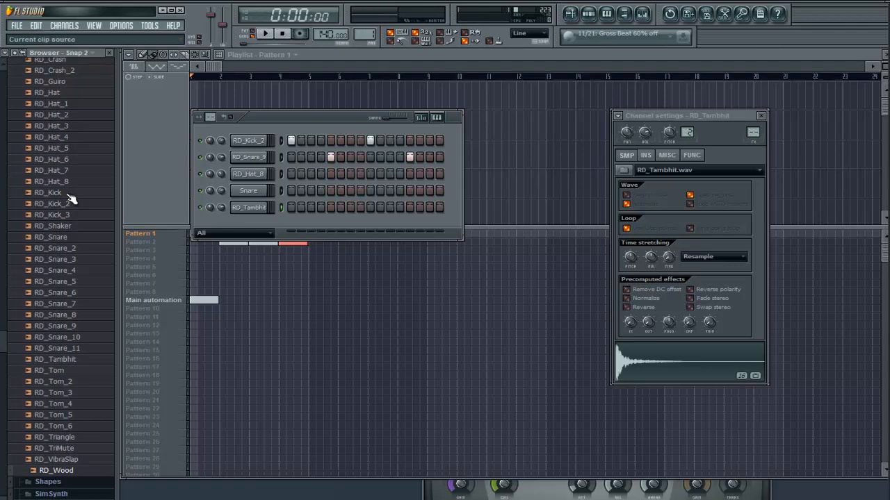
# Step: Move the step sequencer up and across the playlist, and toggle the playlist and step sequencer windows
pyautogui.moveTo(276, 111); pyautogui.dragTo(355, 66)
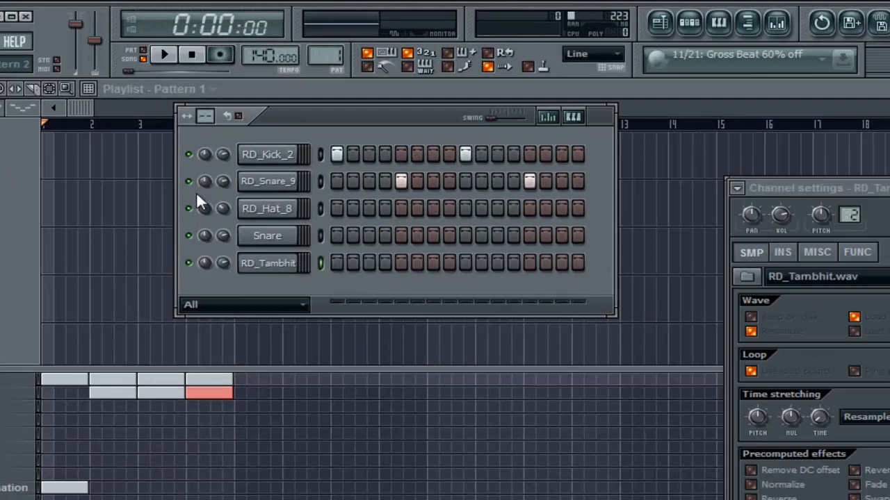
pyautogui.press('F5')
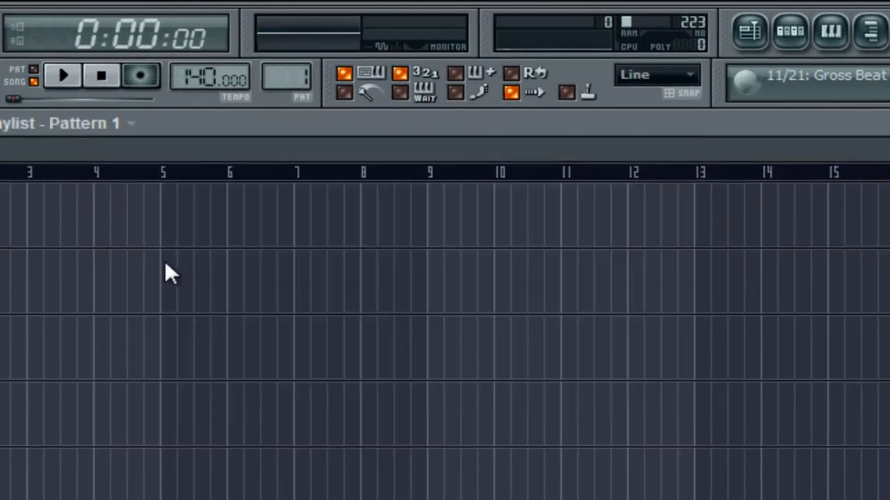
pyautogui.press('F6')
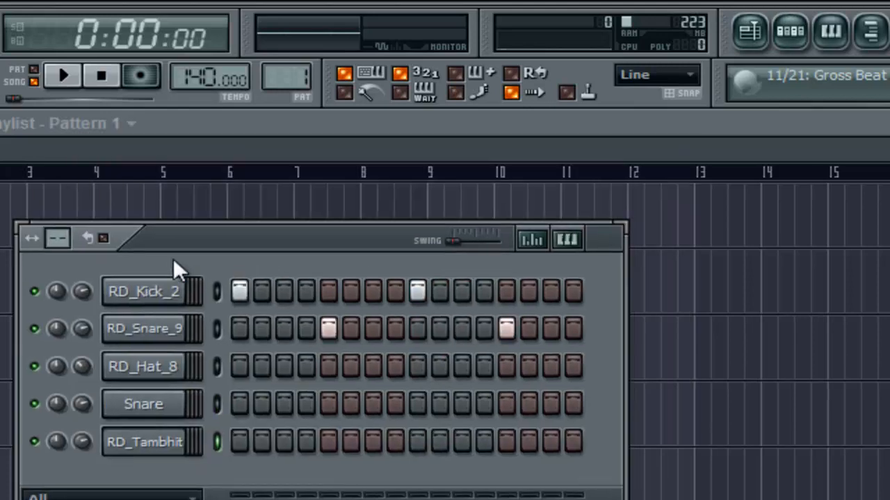
# Step: Play and stop the playlist arrangement twice in song mode to hear the replaced drum samples
pyautogui.press('space')
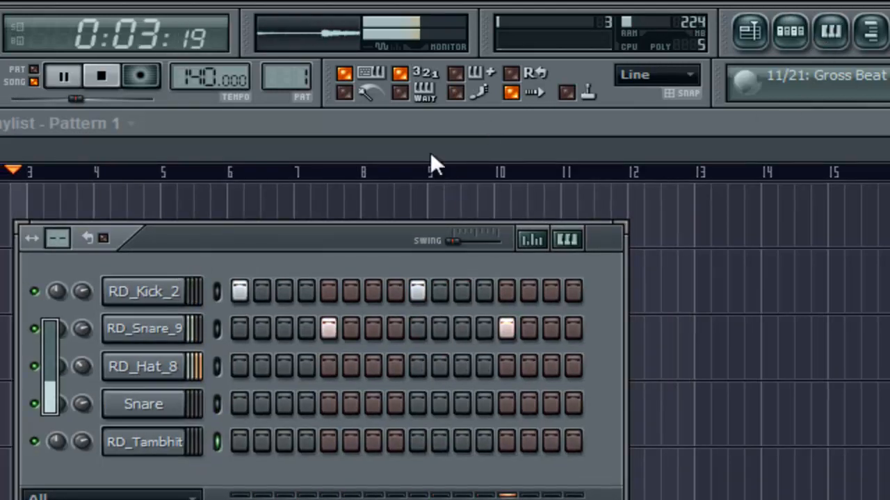
pyautogui.press('space')
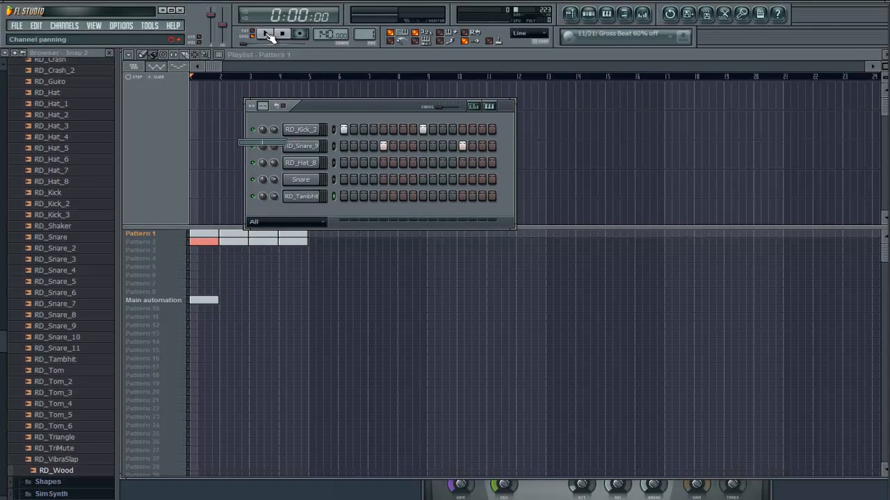
pyautogui.moveTo(250, 43); pyautogui.dragTo(246, 33)
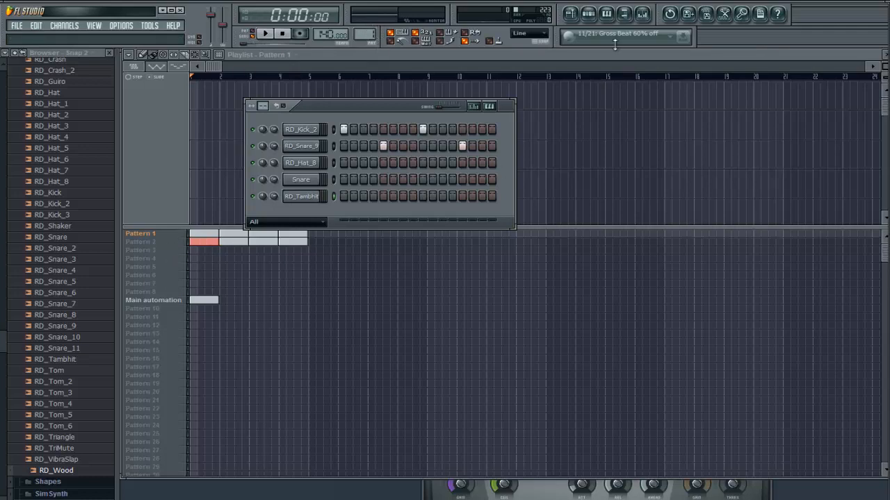
pyautogui.press('space')
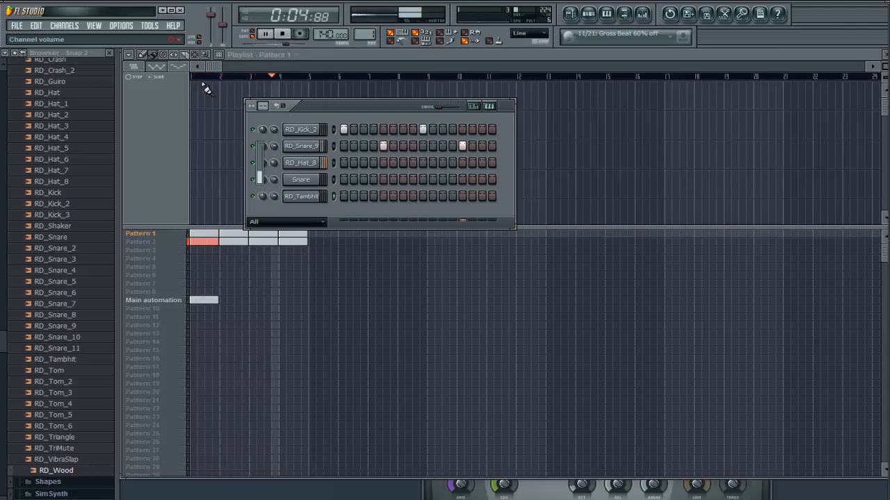
pyautogui.press('space')
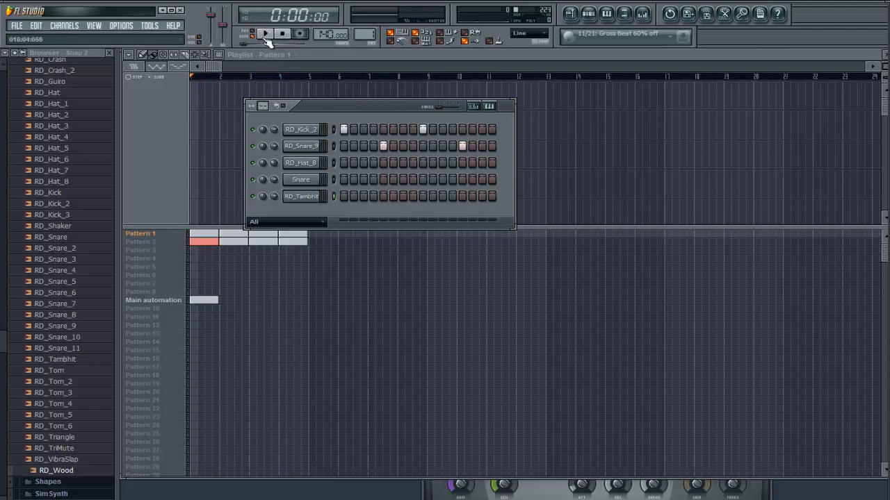
# Step: Move the step sequencer above the first playlist bars, and play the arrangement before stopping it
pyautogui.moveTo(277, 228); pyautogui.dragTo(224, 222)
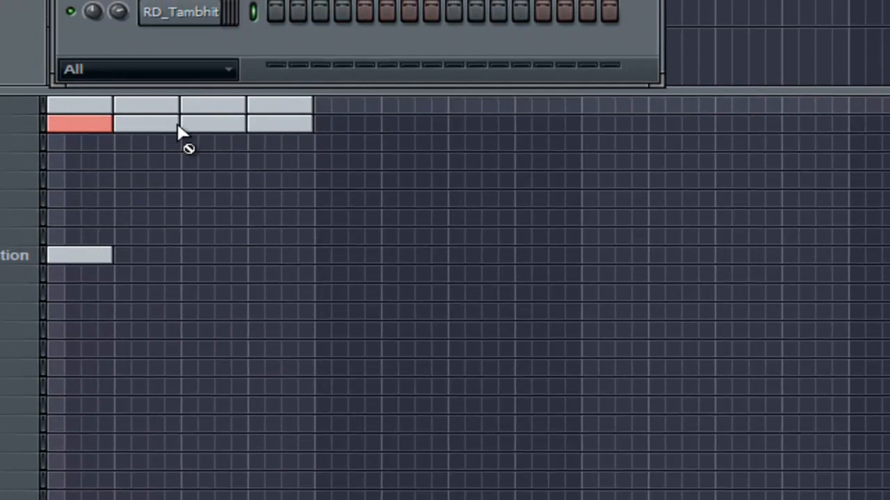
pyautogui.moveTo(270, 65); pyautogui.dragTo(273, 61)
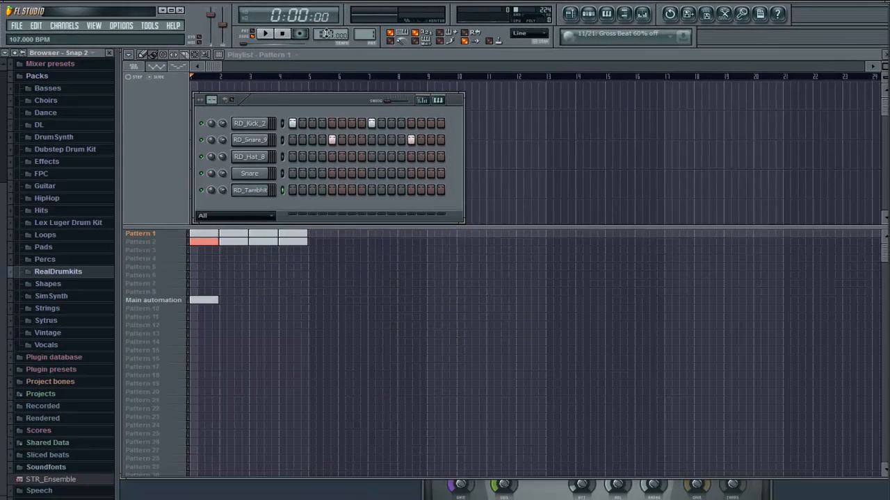
pyautogui.press('space')
pyautogui.moveTo(286, 50); pyautogui.dragTo(281, 120)
pyautogui.moveTo(321, 82); pyautogui.dragTo(327, 28)
pyautogui.click(283, 33)
# Step: Toggle the piano roll, playlist and step sequencer windows repeatedly, leaving the step sequencer open over the playlist
pyautogui.press('F7')
pyautogui.press('F5')
pyautogui.press('F6')
pyautogui.press('F5')
pyautogui.press('F6')
pyautogui.press('F6')
pyautogui.press('F6')
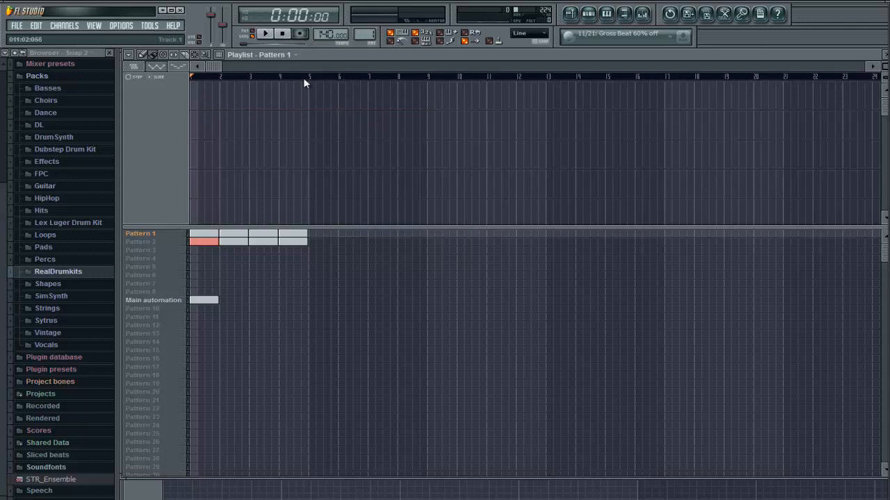
pyautogui.press('F7')
pyautogui.press('F6')
pyautogui.press('F5')
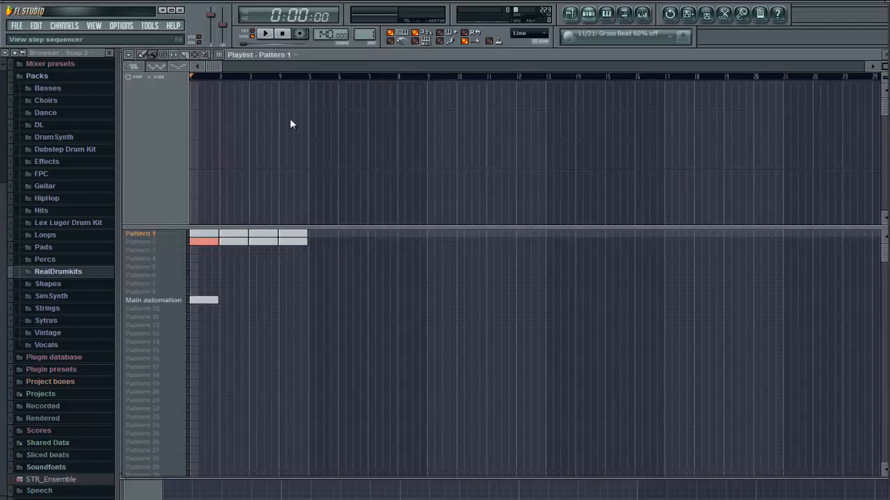
pyautogui.press('F6')
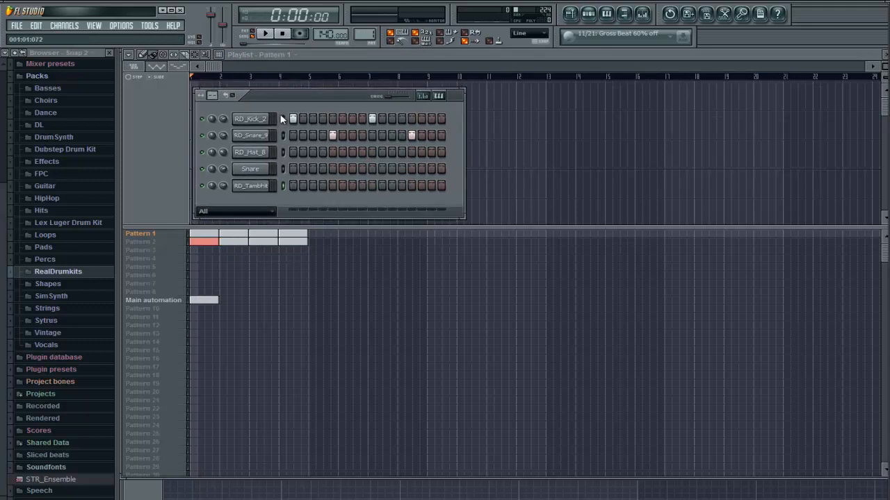